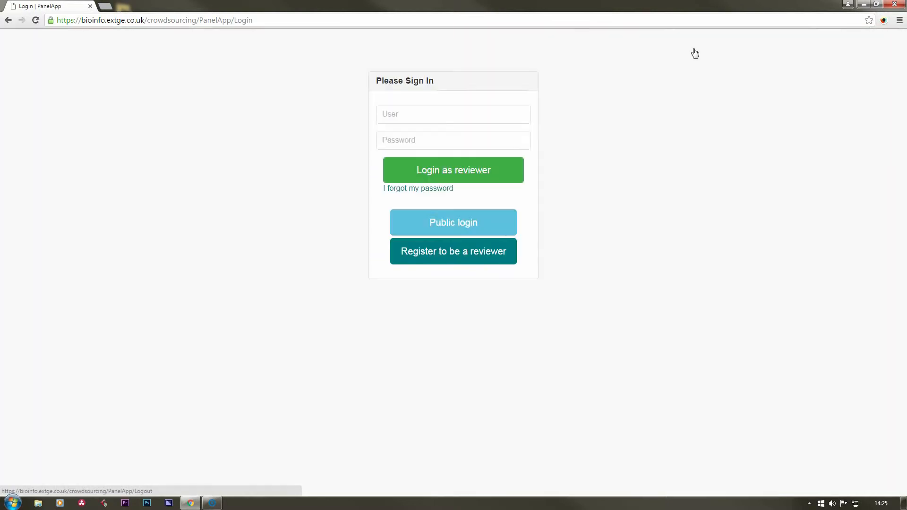
# Open the reviewer registration form and examine its fields, from username and email down to role, workplace and group.
pyautogui.click(485, 265)
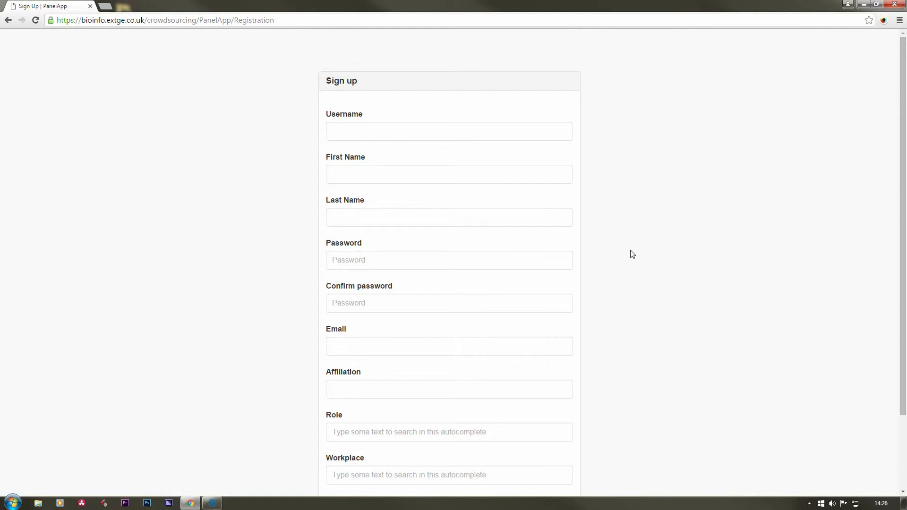
pyautogui.click(454, 133)
pyautogui.click(417, 178)
pyautogui.click(391, 130)
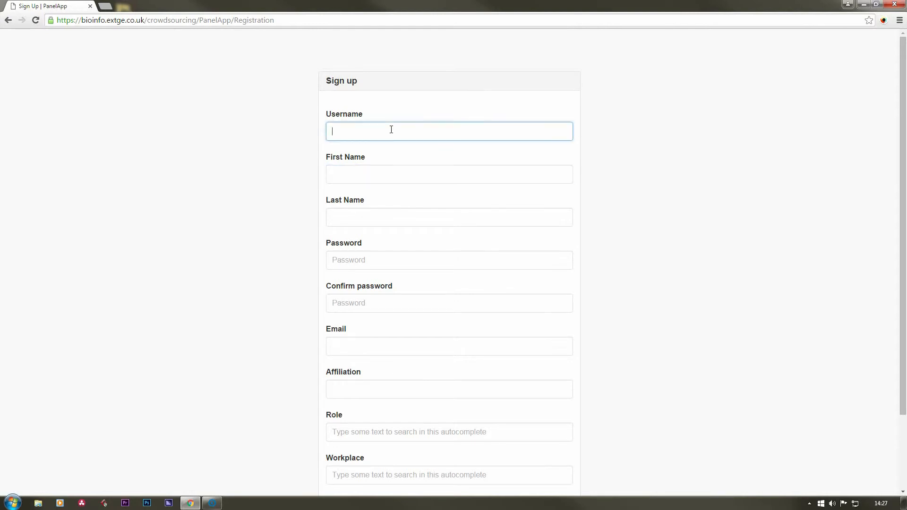
pyautogui.scroll(-2, 405, 318)
pyautogui.click(439, 384)
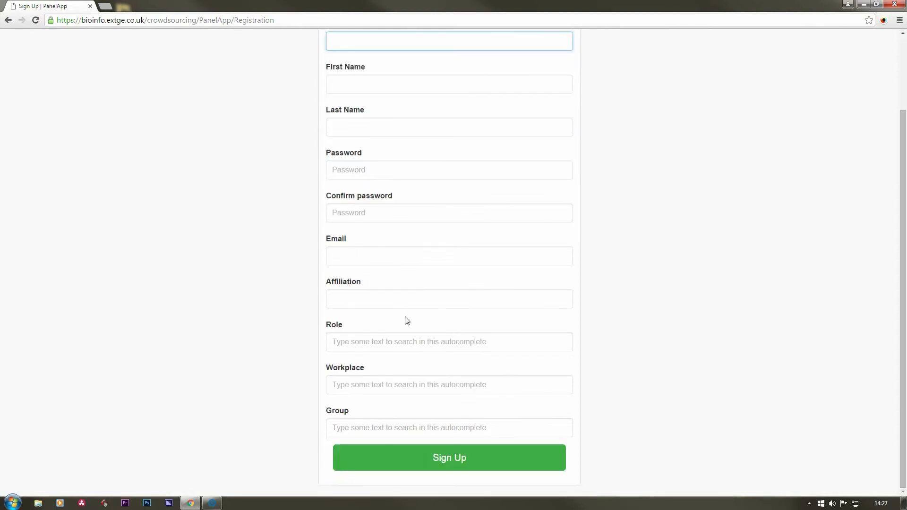
pyautogui.click(449, 428)
pyautogui.click(438, 383)
pyautogui.click(465, 430)
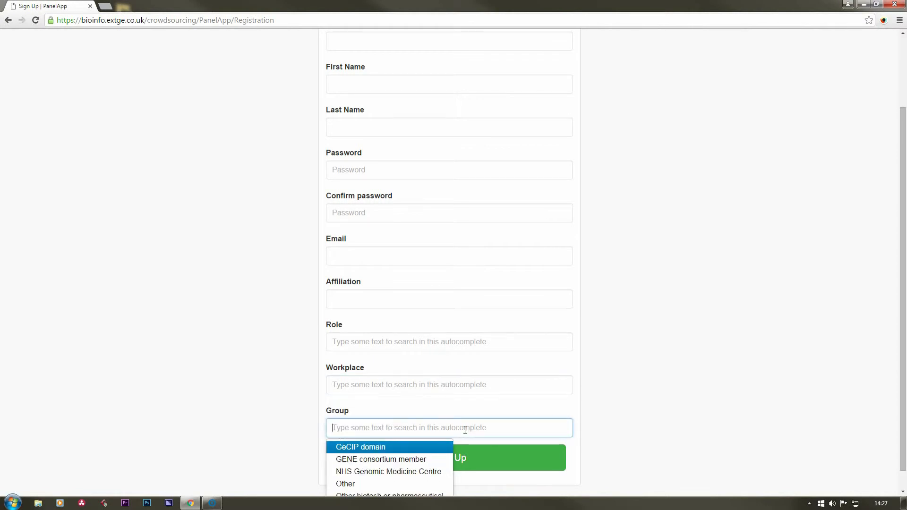
pyautogui.click(381, 257)
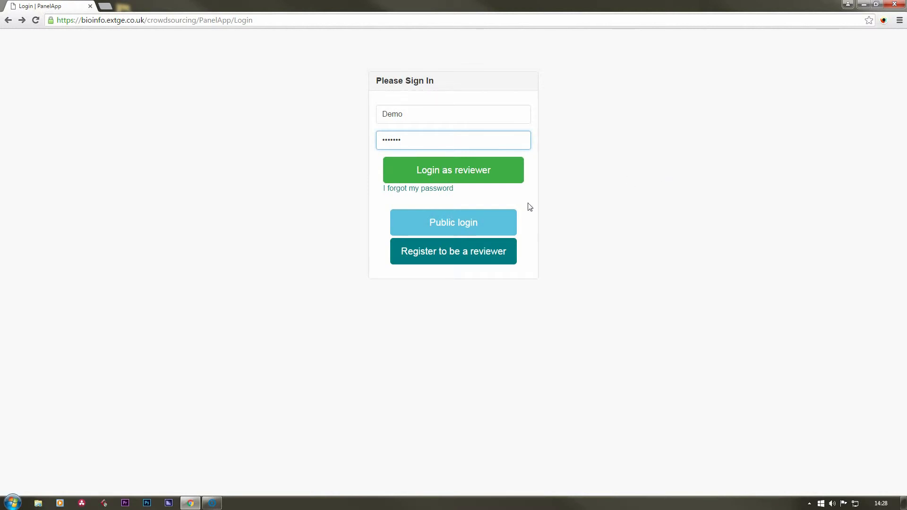
# Log in as reviewer with the Demo account.
pyautogui.click(506, 183)
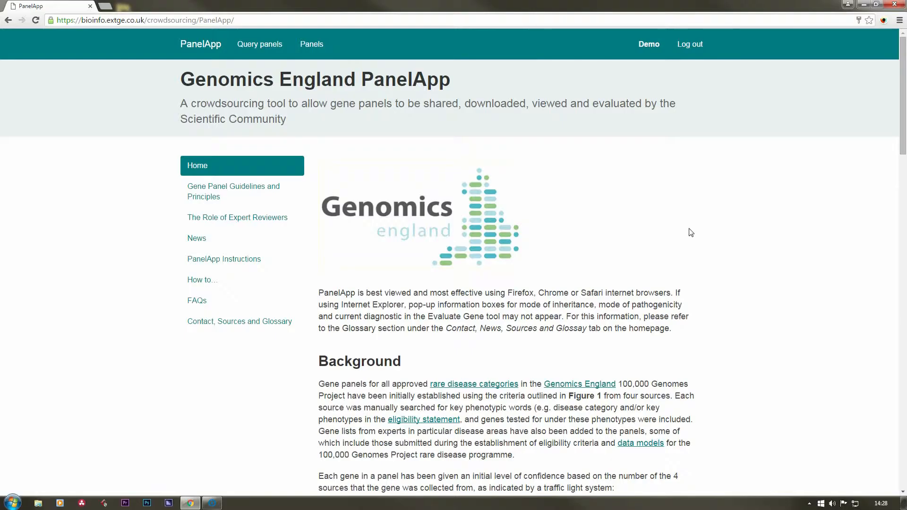
# Read the Gene Panel Guidelines and Principles, and bring up the page on the role of expert reviewers.
pyautogui.click(193, 191)
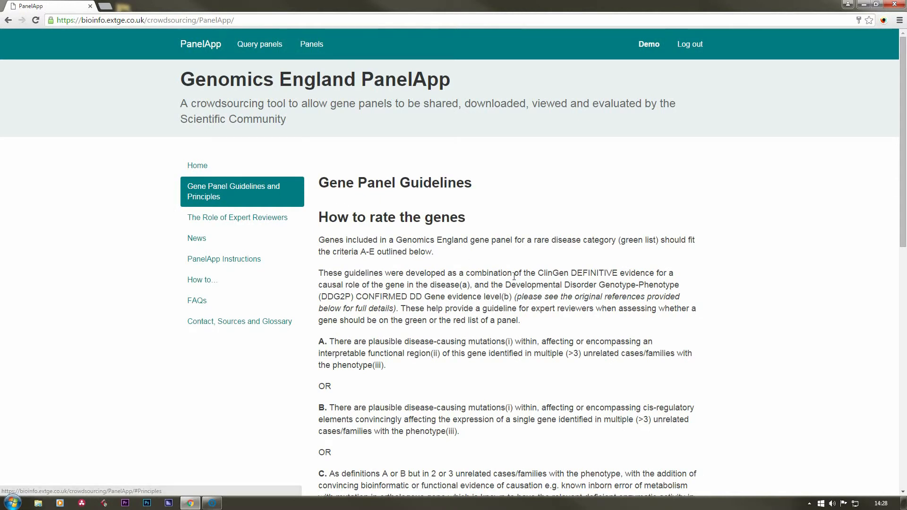
pyautogui.scroll(-3, 536, 282)
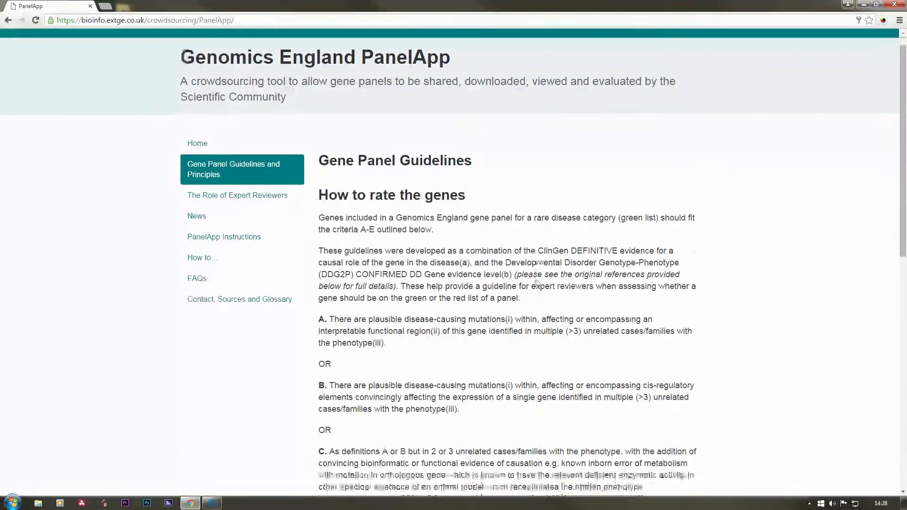
pyautogui.scroll(-8, 540, 283)
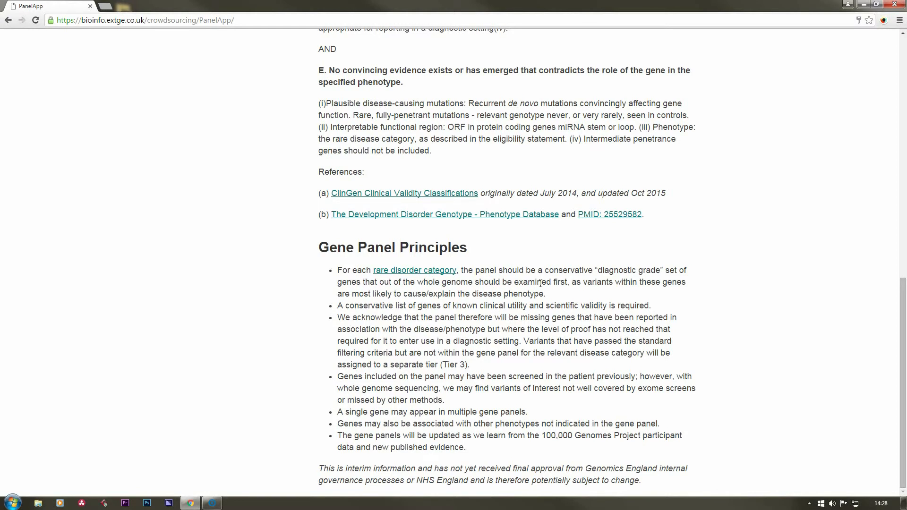
pyautogui.scroll(12, 540, 283)
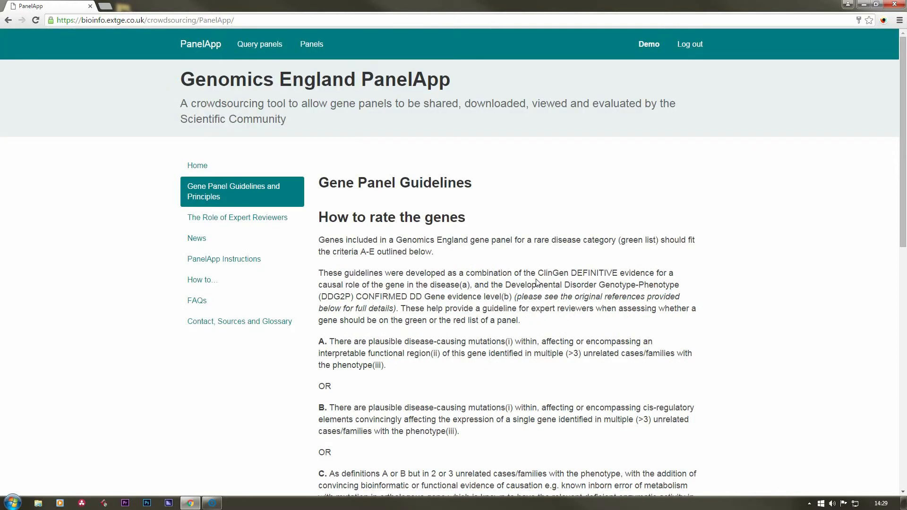
pyautogui.click(205, 221)
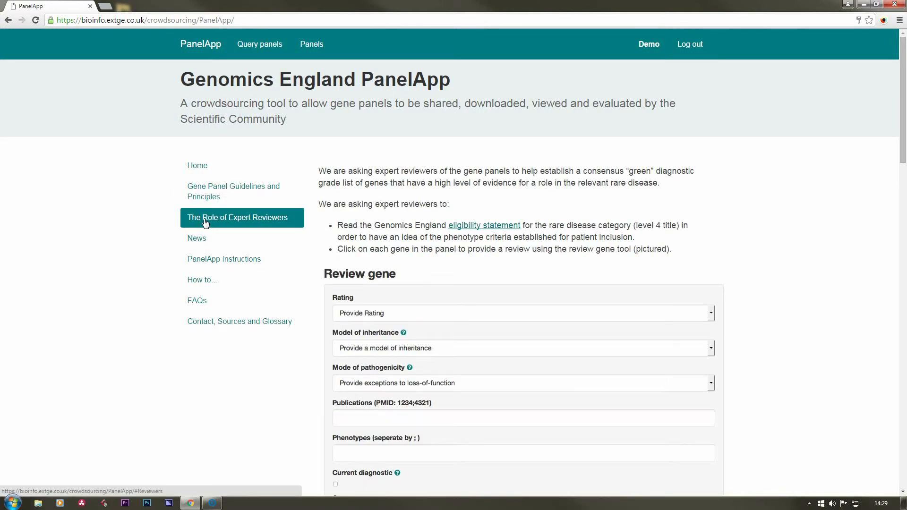
# Filter the list of gene panels by "diabetes" and open the Familial diabetes panel.
pyautogui.click(321, 44)
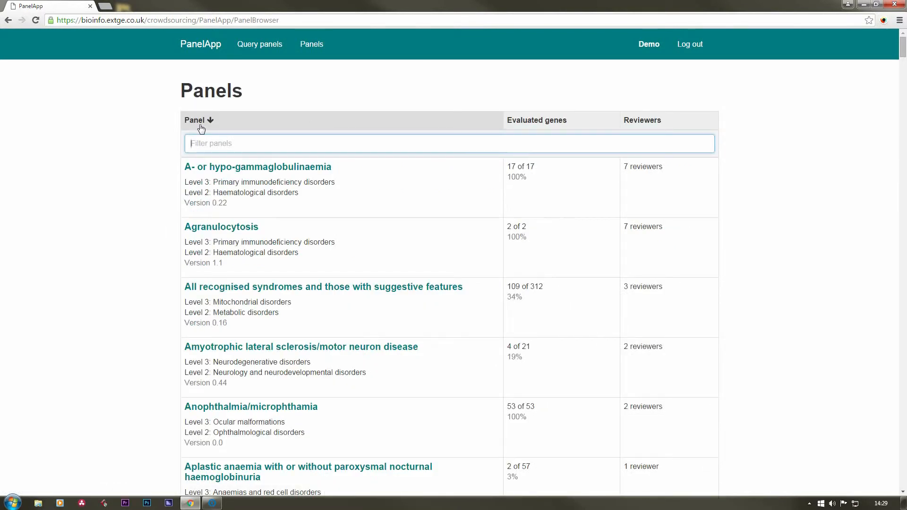
pyautogui.write('diabetes')
pyautogui.click(263, 247)
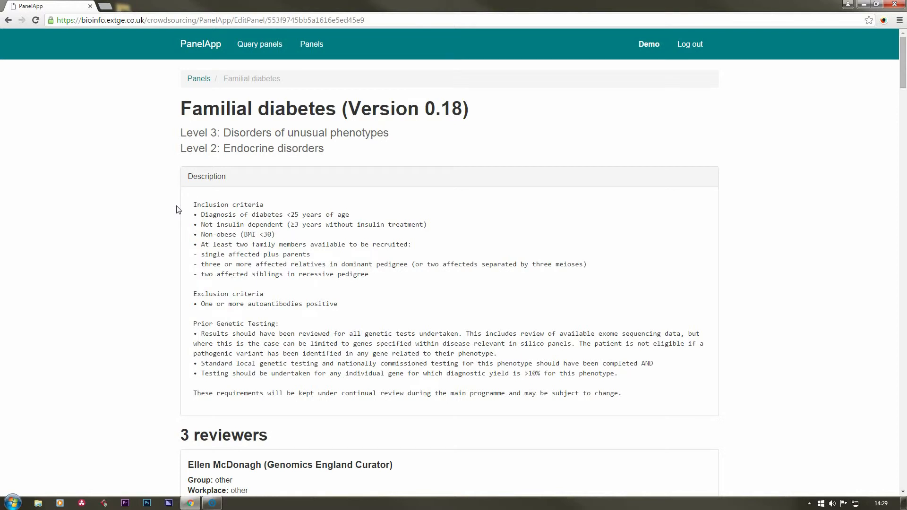
# Examine the Familial diabetes panel's description, its reviewers and its colour-rated gene list.
pyautogui.scroll(-4, 178, 209)
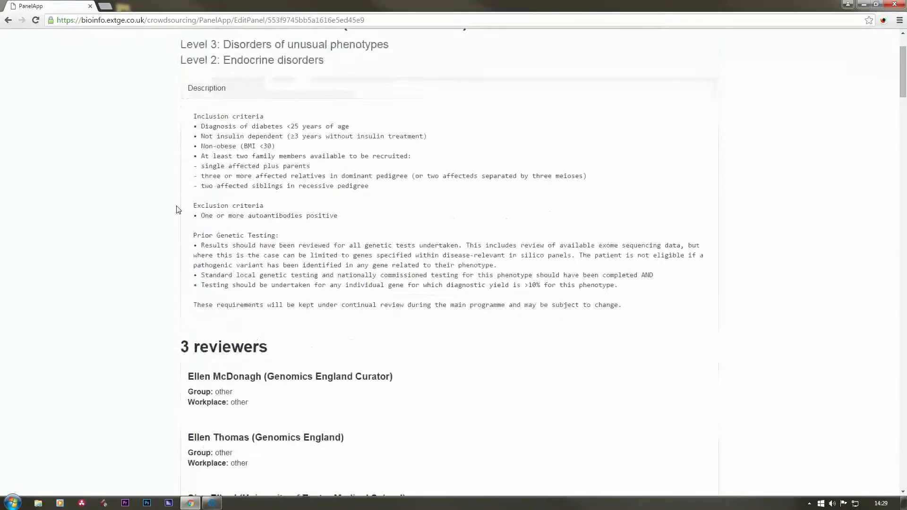
pyautogui.scroll(-3, 177, 209)
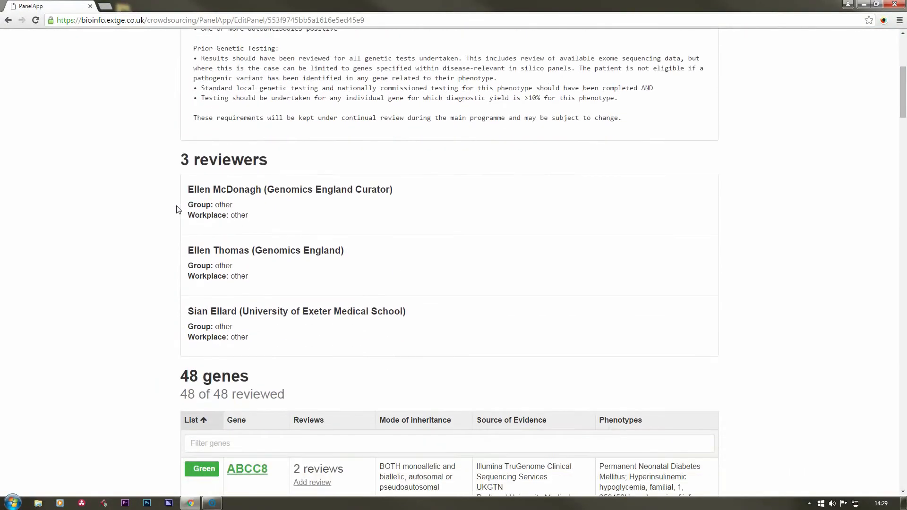
pyautogui.scroll(-6, 178, 210)
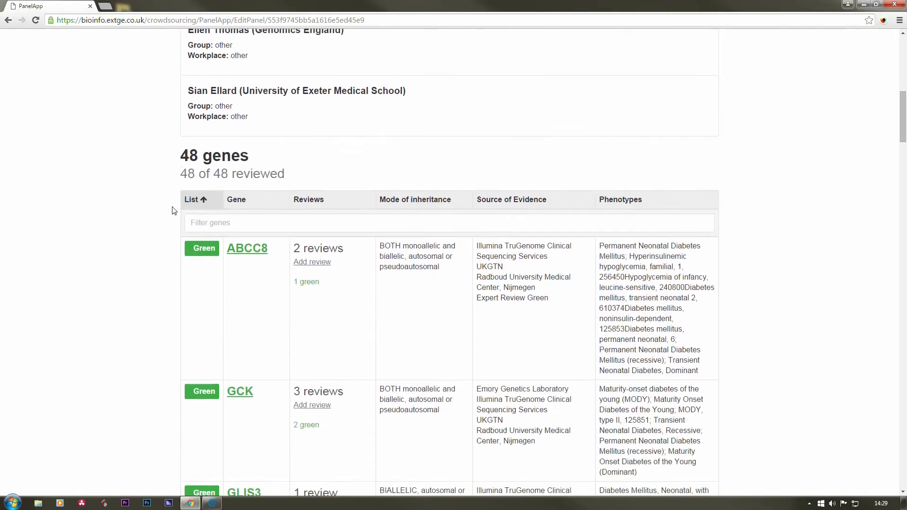
pyautogui.scroll(-15, 148, 211)
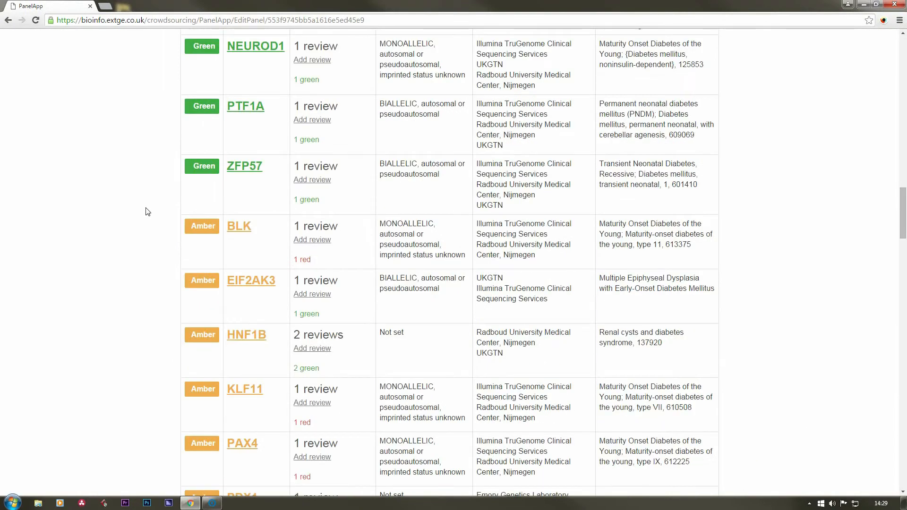
# Try sorting the panel's gene table by list, gene, reviews and mode of inheritance.
pyautogui.scroll(15, 148, 211)
pyautogui.click(197, 258)
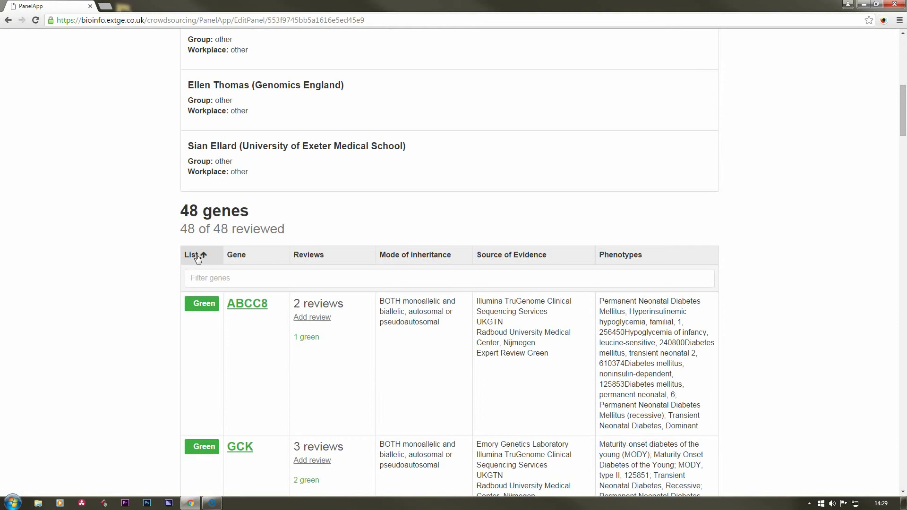
pyautogui.click(198, 257)
pyautogui.click(238, 256)
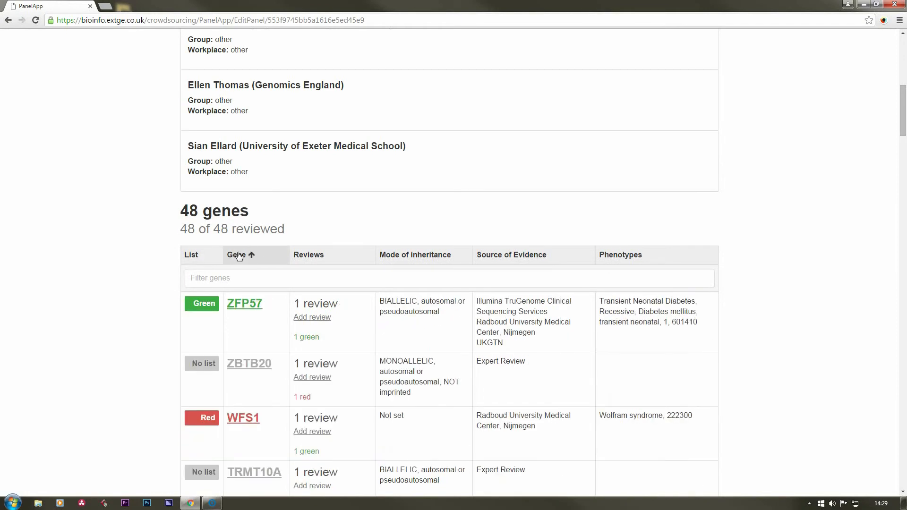
pyautogui.click(239, 256)
pyautogui.click(331, 256)
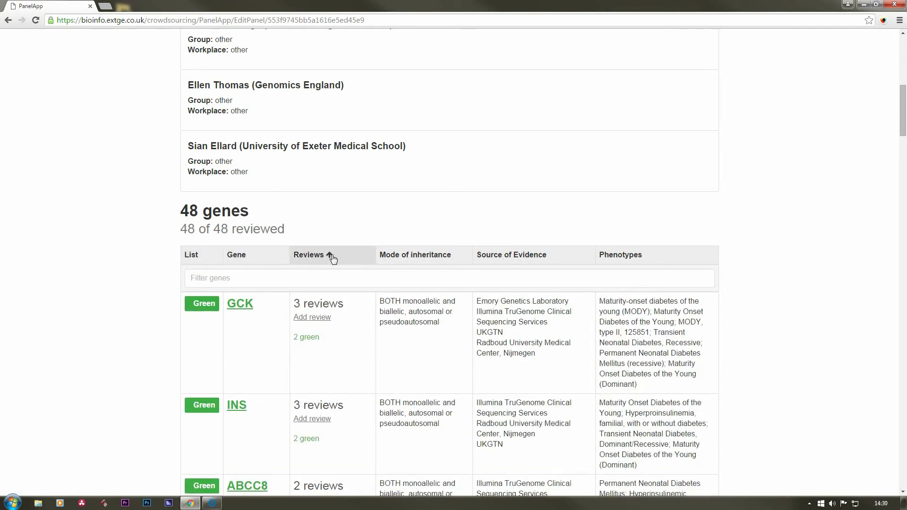
pyautogui.click(330, 255)
pyautogui.click(384, 259)
# Filter the panel's genes by "abc" and start adding a review for ABCC8.
pyautogui.click(286, 279)
pyautogui.write('abc')
pyautogui.click(136, 321)
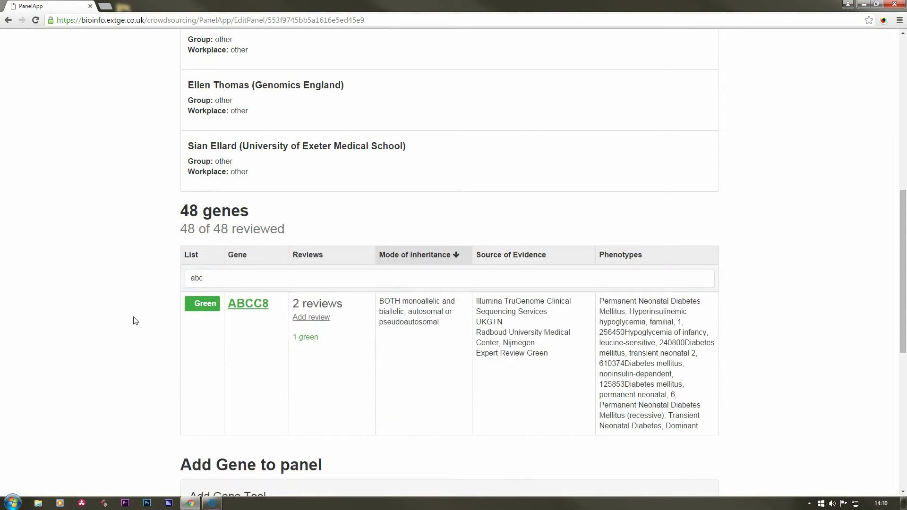
pyautogui.click(309, 319)
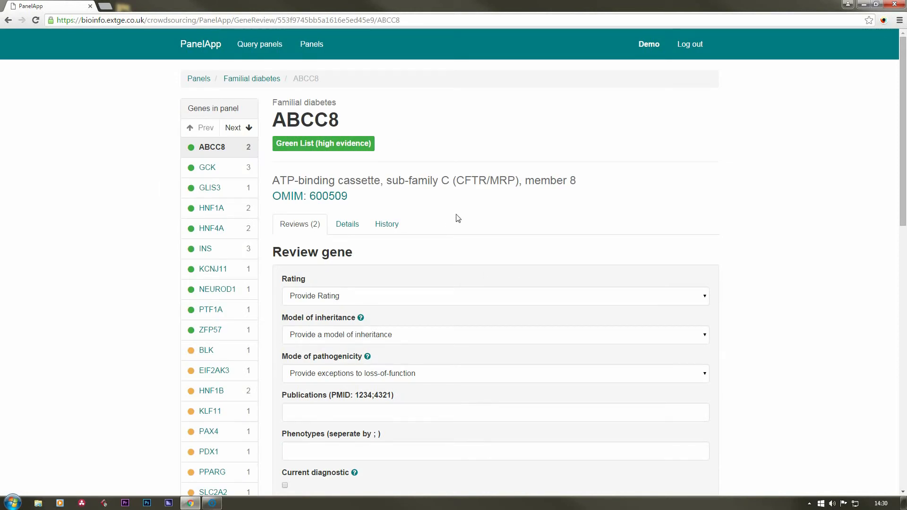
# Set the rating in the ABCC8 review to Green List (high evidence).
pyautogui.click(705, 297)
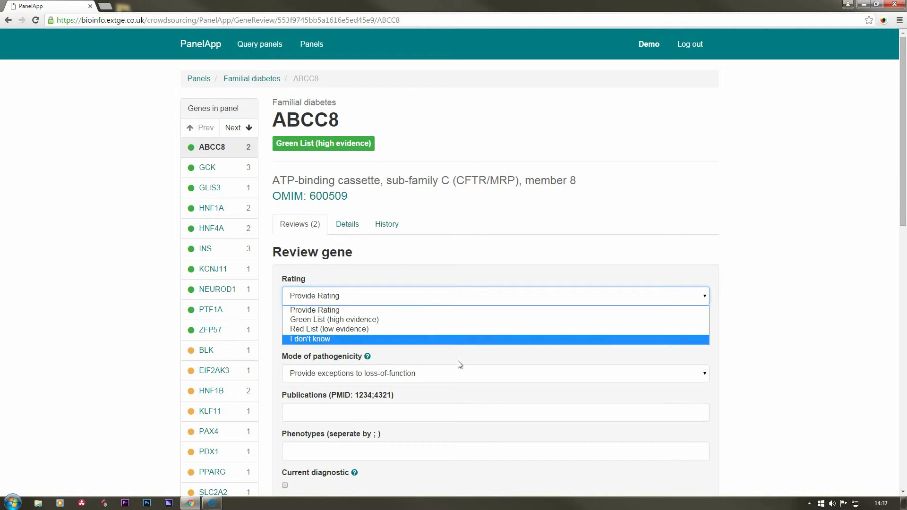
pyautogui.click(328, 320)
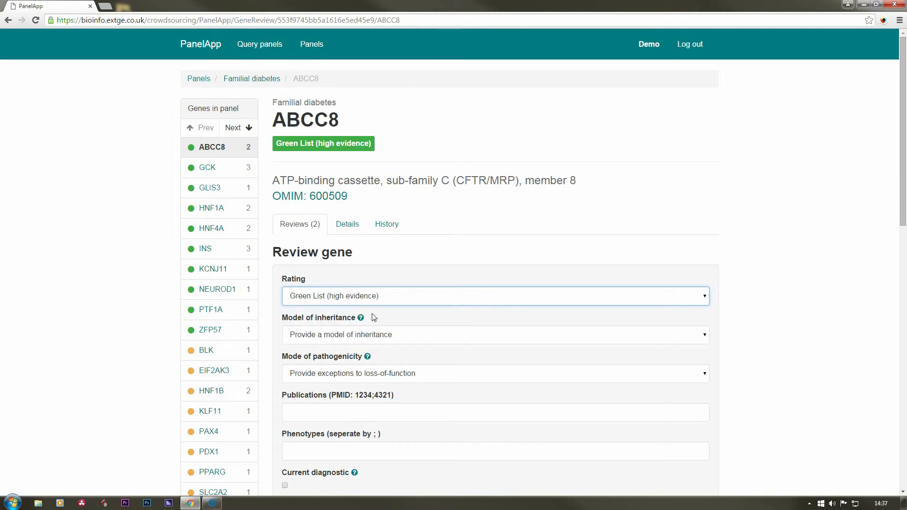
# Consult the explanation of the inheritance terms and set the model of inheritance to "BIALLELIC, autosomal or pseudoautosomal".
pyautogui.scroll(-3, 454, 333)
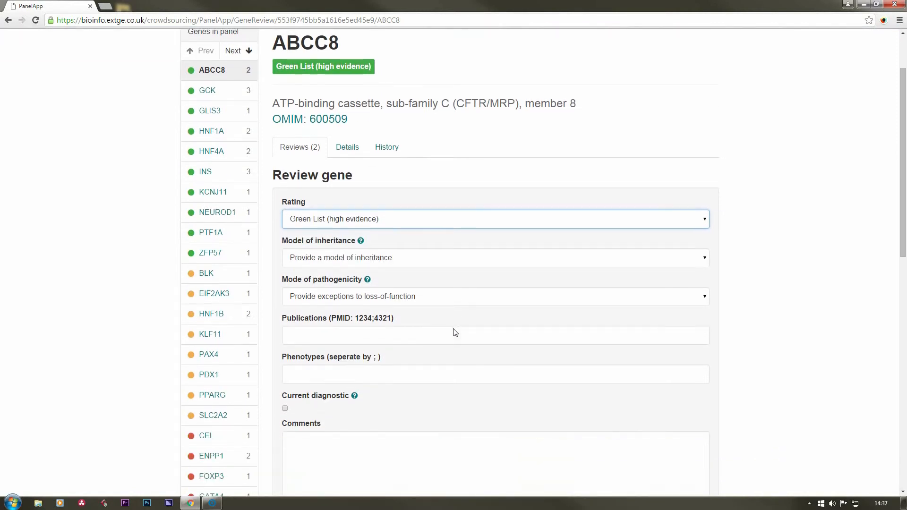
pyautogui.click(361, 241)
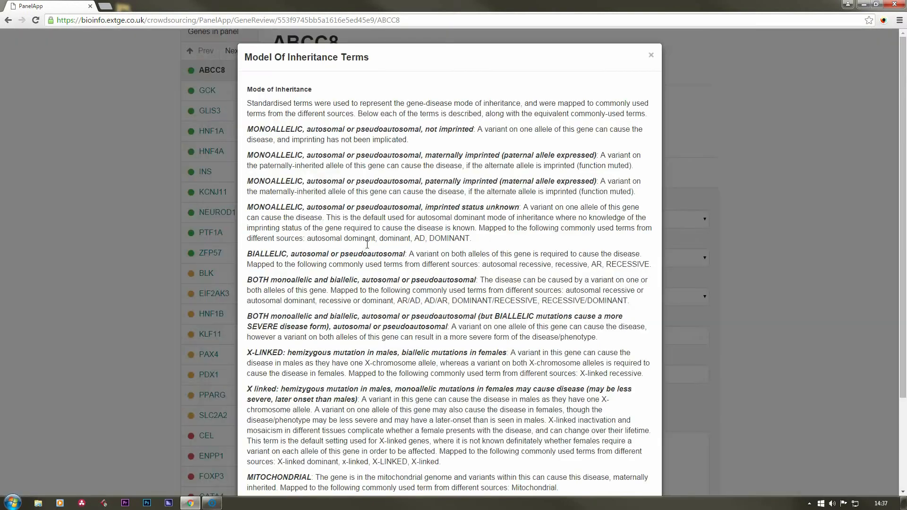
pyautogui.click(652, 55)
pyautogui.click(560, 259)
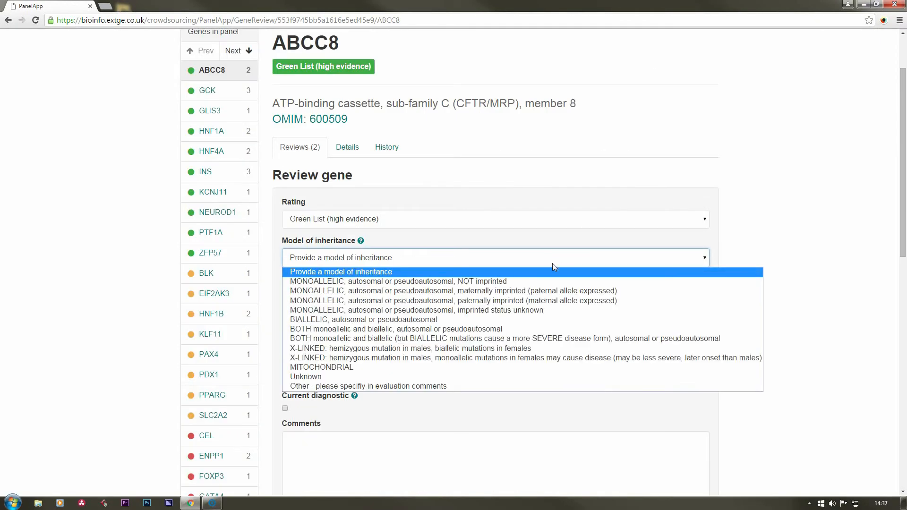
pyautogui.click(540, 319)
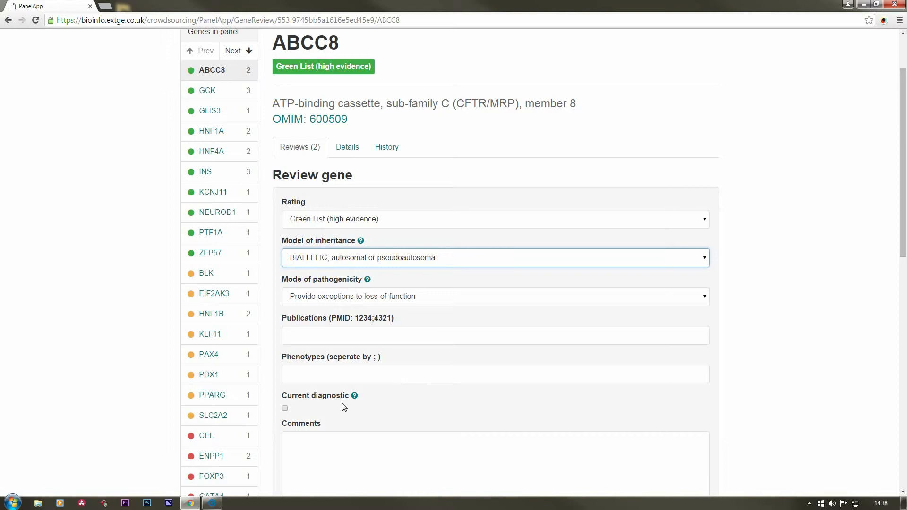
# Read the explanation of the Current diagnostic option and enable that option for the ABCC8 review.
pyautogui.click(357, 404)
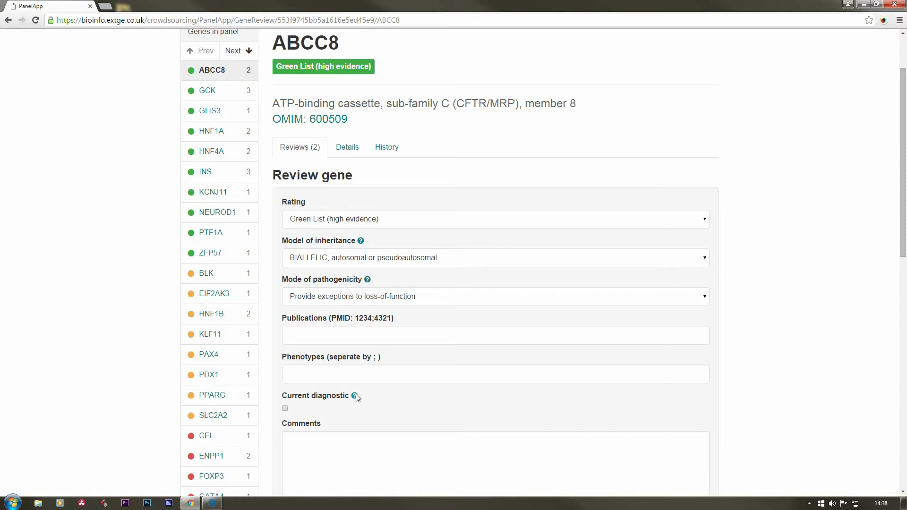
pyautogui.click(356, 393)
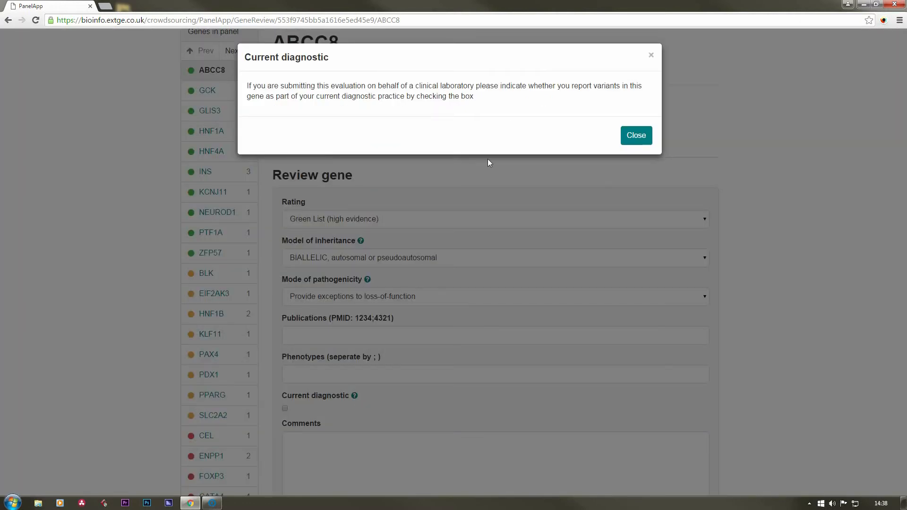
pyautogui.click(644, 140)
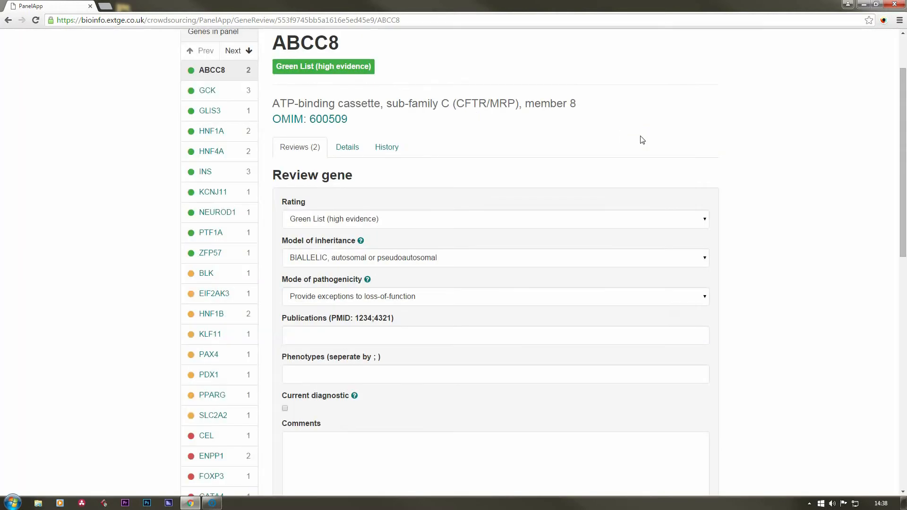
pyautogui.click(285, 408)
# Add the comment "High level of evidence." to the ABCC8 review and submit it.
pyautogui.scroll(-3, 427, 407)
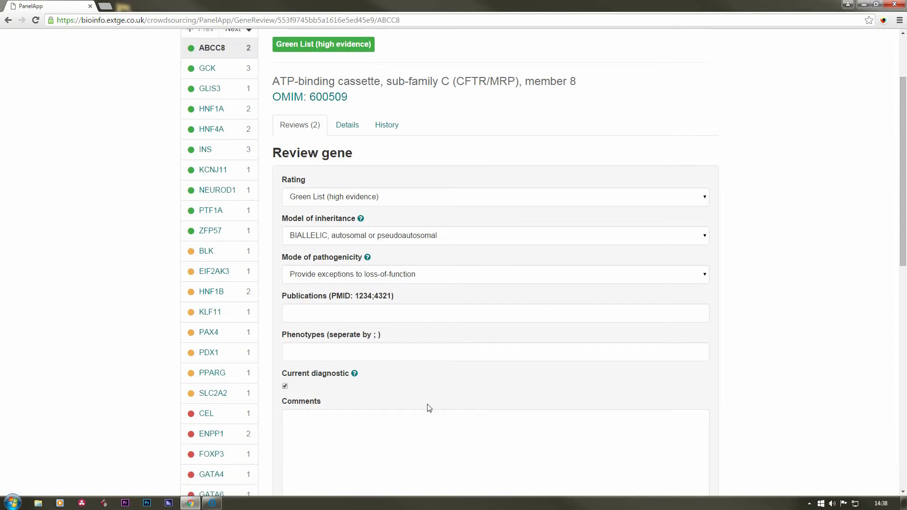
pyautogui.click(416, 343)
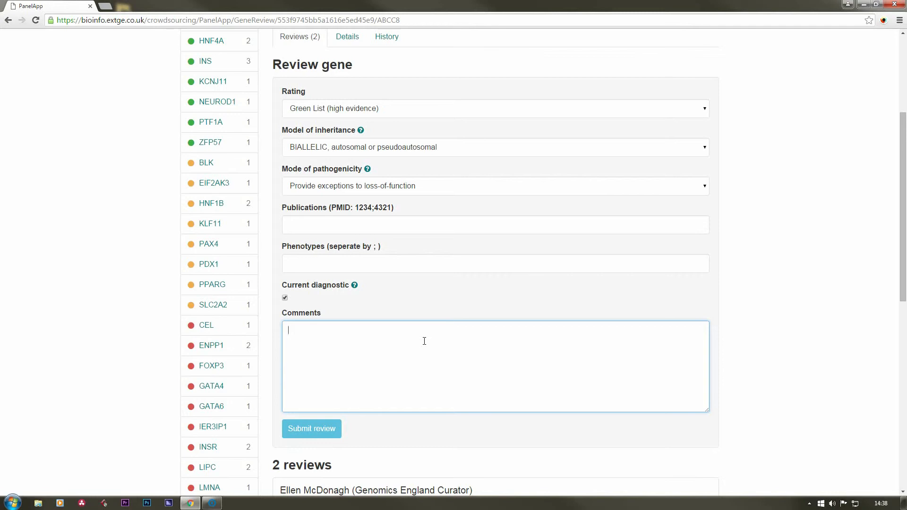
pyautogui.scroll(-1, 423, 340)
pyautogui.write('High level of evidence.')
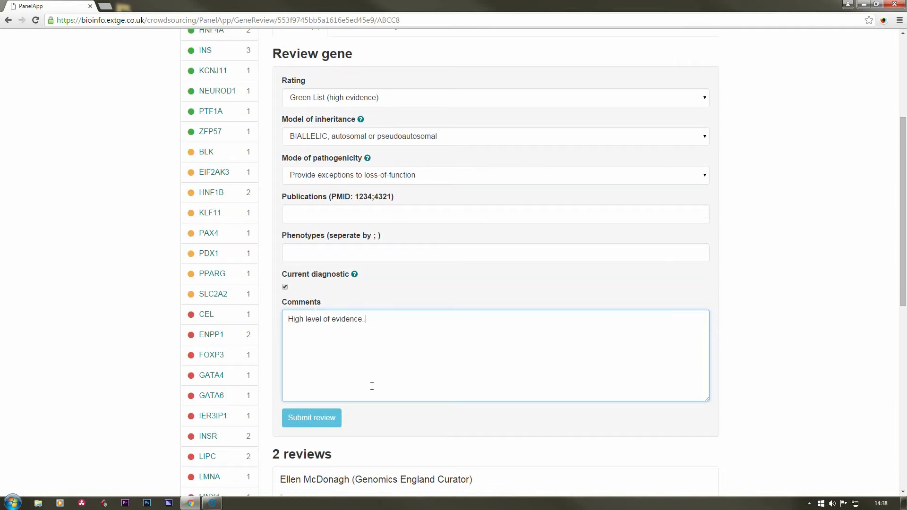
pyautogui.click(336, 421)
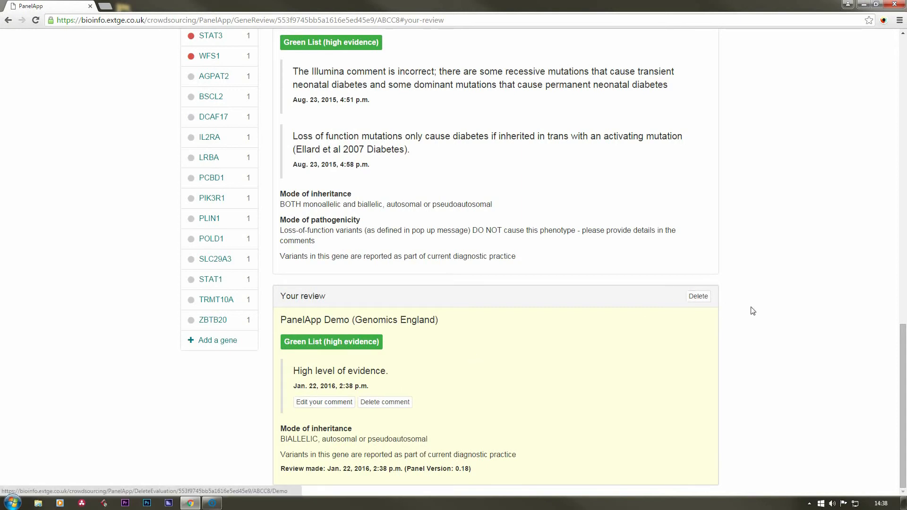
# Check the reviewed marker on ABCC8 in the panel's gene list and step forward through the genes to HNF1A.
pyautogui.scroll(1, 755, 316)
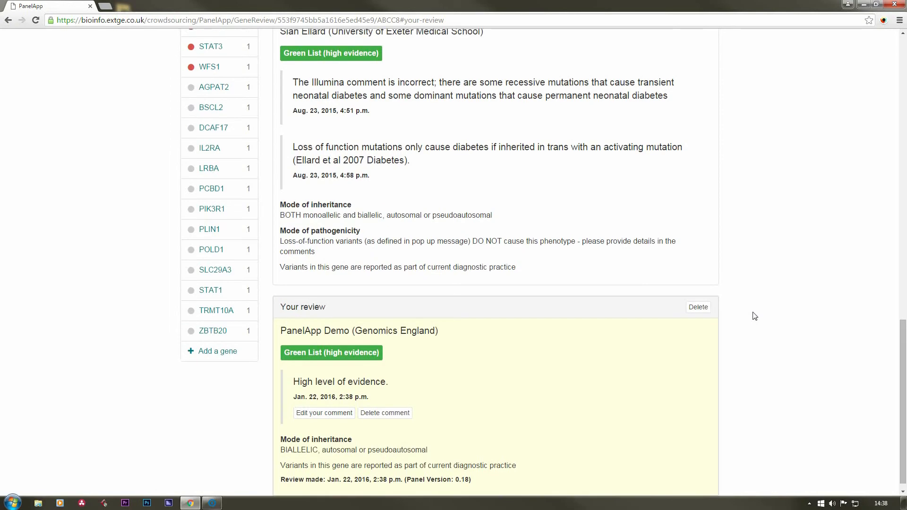
pyautogui.scroll(4, 754, 316)
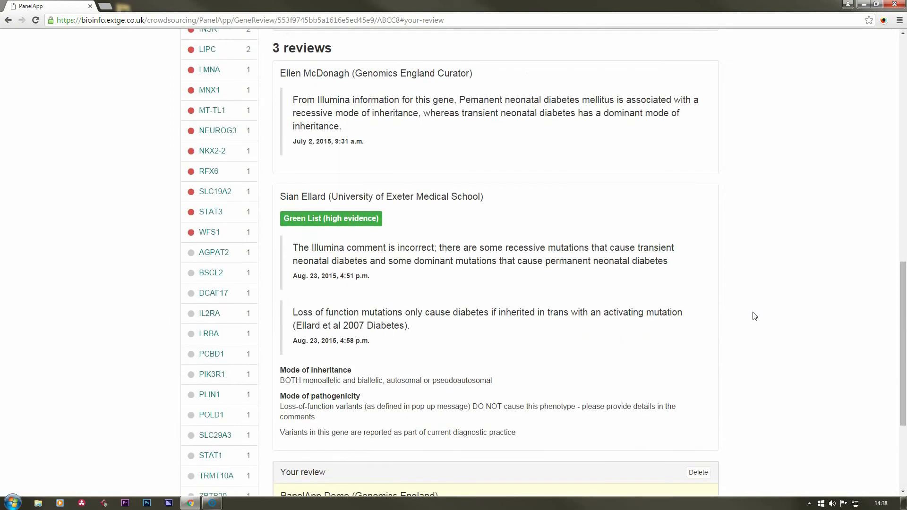
pyautogui.scroll(3, 739, 154)
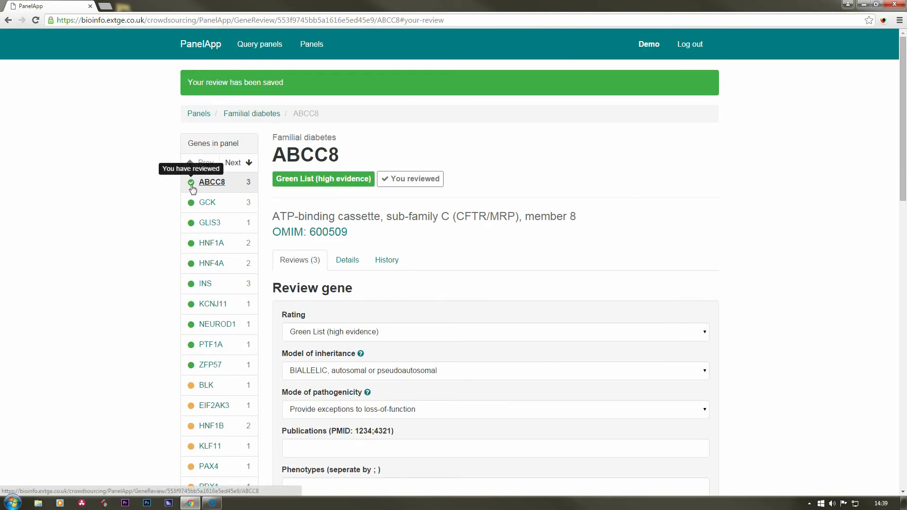
pyautogui.click(238, 162)
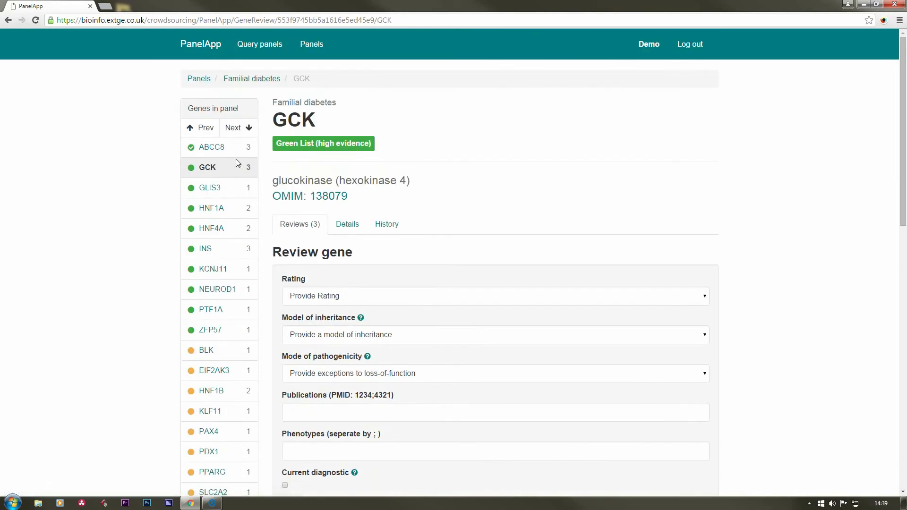
pyautogui.click(240, 131)
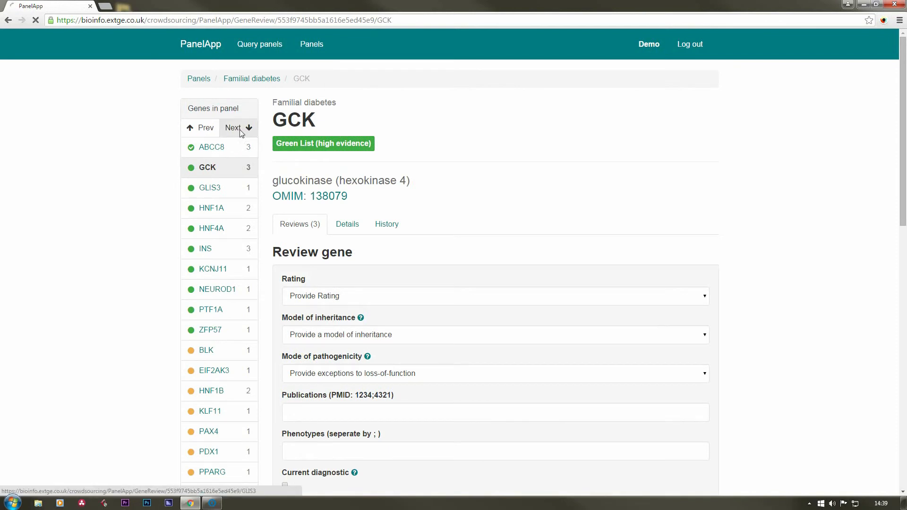
pyautogui.click(240, 131)
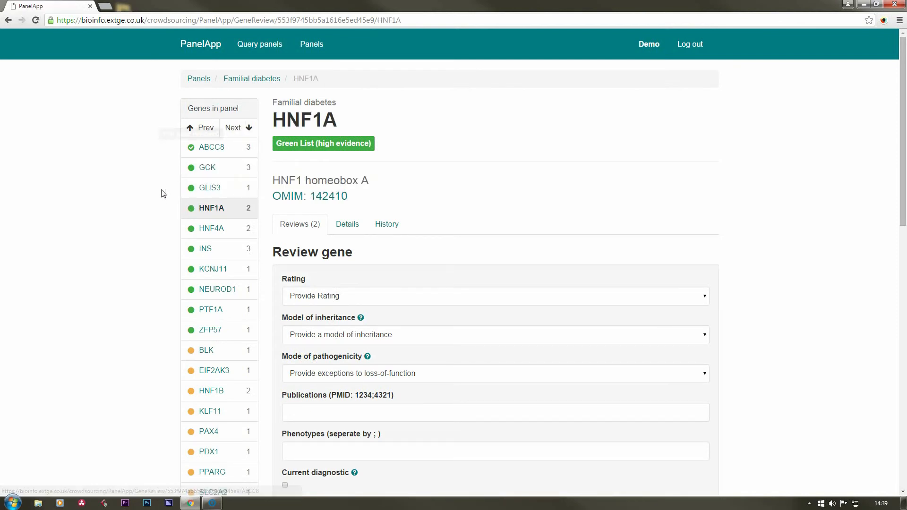
# Open the form for adding a gene to the Familial diabetes panel and choose ABALON as the gene symbol.
pyautogui.scroll(-15, 158, 209)
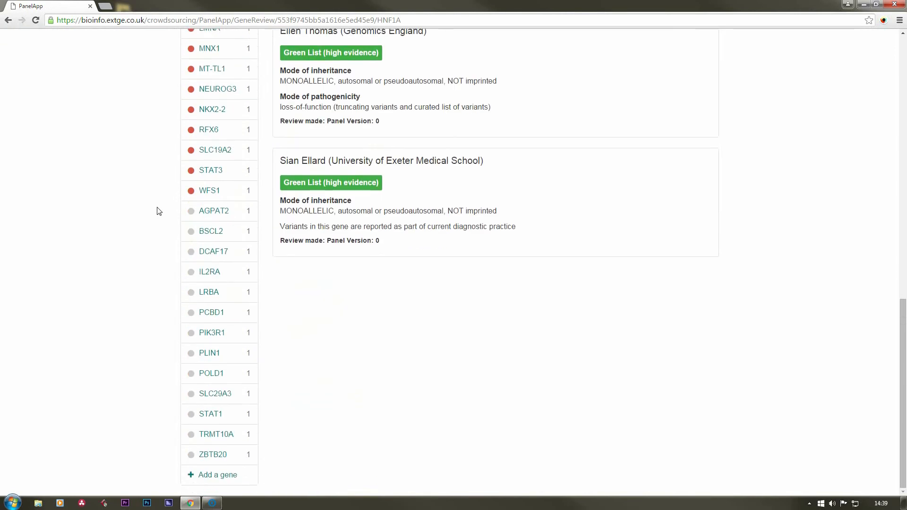
pyautogui.click(217, 474)
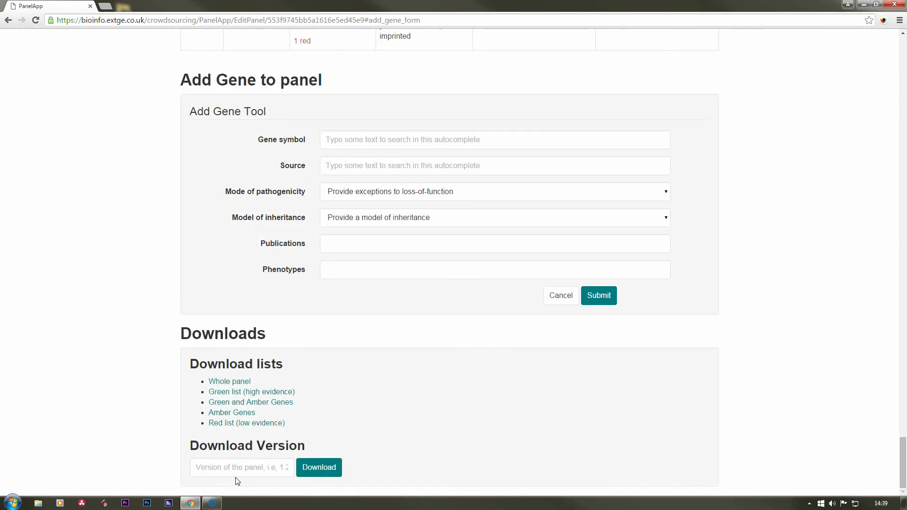
pyautogui.click(461, 141)
pyautogui.write('ab')
pyautogui.click(437, 158)
# Set the new gene's source to Expert Review and its model of inheritance to "BOTH monoallelic and biallelic, autosomal or pseudoautosomal".
pyautogui.click(416, 166)
pyautogui.click(371, 224)
pyautogui.click(367, 204)
pyautogui.click(364, 203)
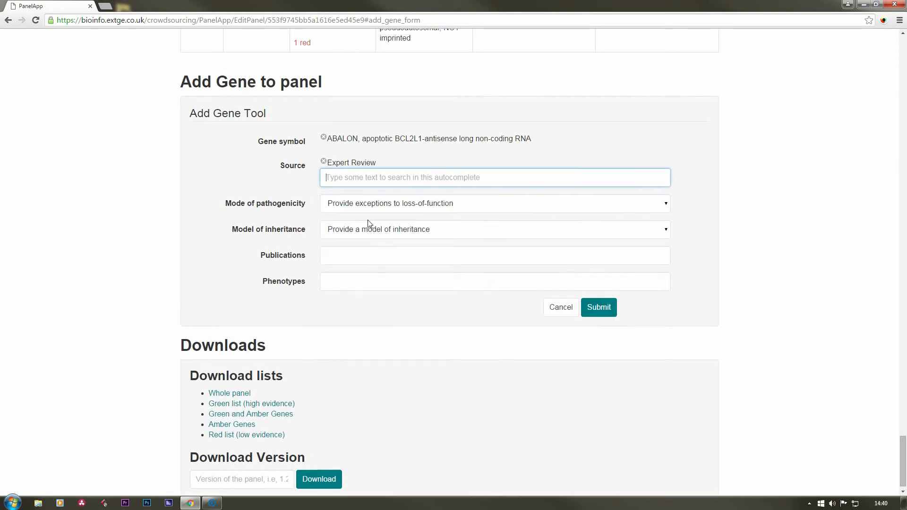
pyautogui.click(371, 229)
pyautogui.click(387, 301)
# Enter "PMID: 1234;5678" as publications and "familial diabetes" as the phenotype for the new gene, and submit the form.
pyautogui.click(388, 258)
pyautogui.write('PMID: 1234;5678')
pyautogui.click(394, 290)
pyautogui.write('familial diabetes')
pyautogui.click(596, 309)
# Find ABALON in the panel's gene table, open its page and look over its review form.
pyautogui.scroll(-10, 150, 327)
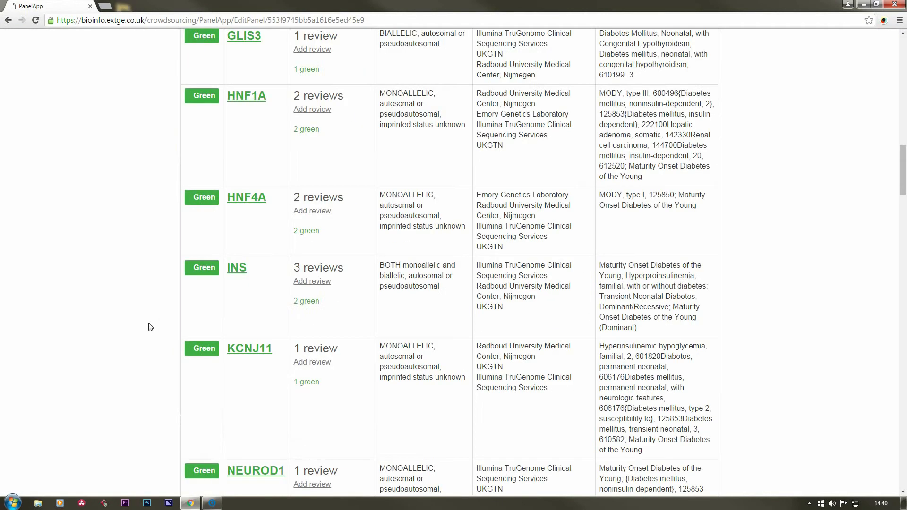
pyautogui.scroll(-15, 150, 327)
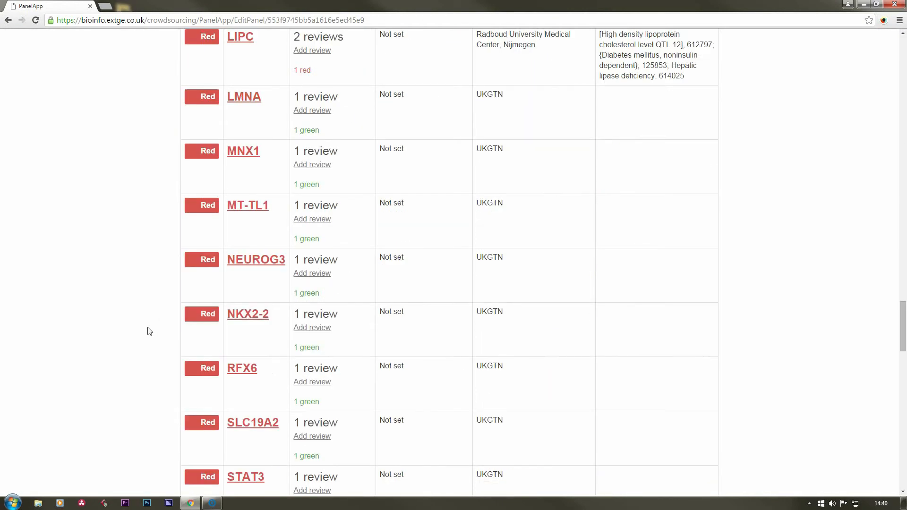
pyautogui.scroll(-8, 150, 331)
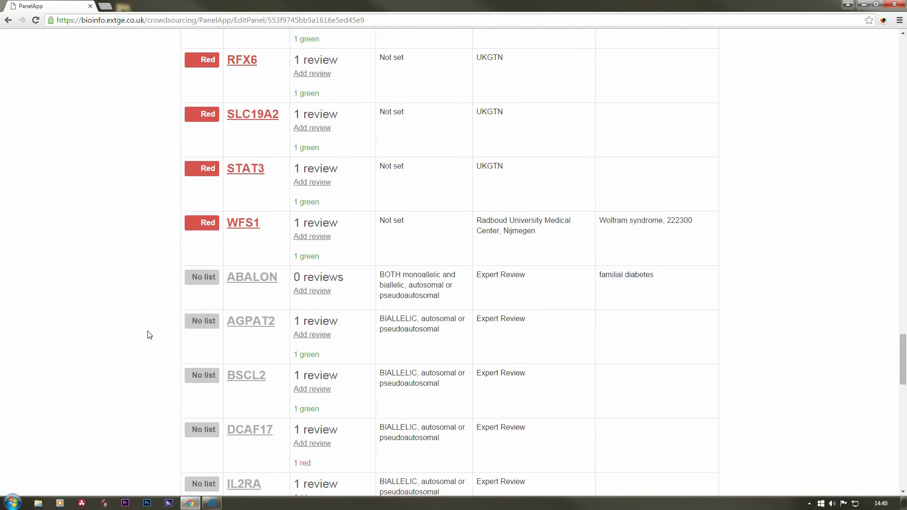
pyautogui.click(252, 219)
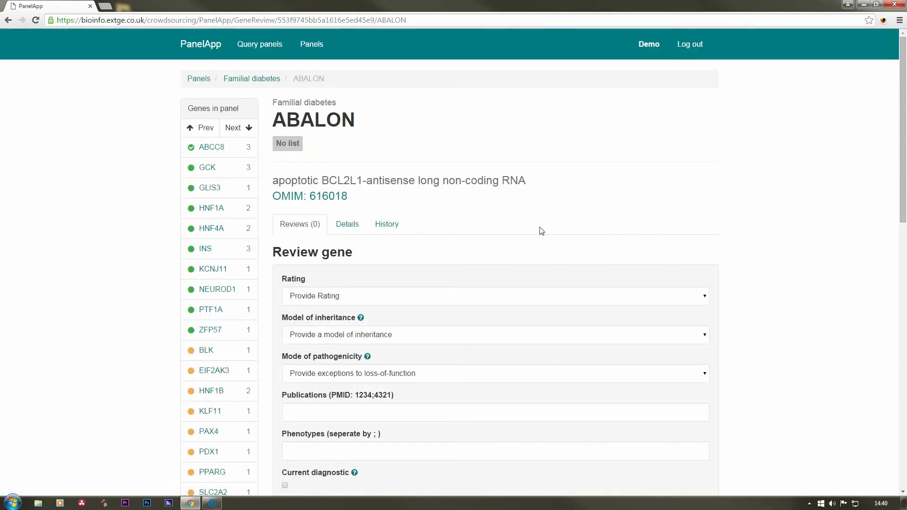
pyautogui.scroll(-4, 541, 231)
pyautogui.click(544, 365)
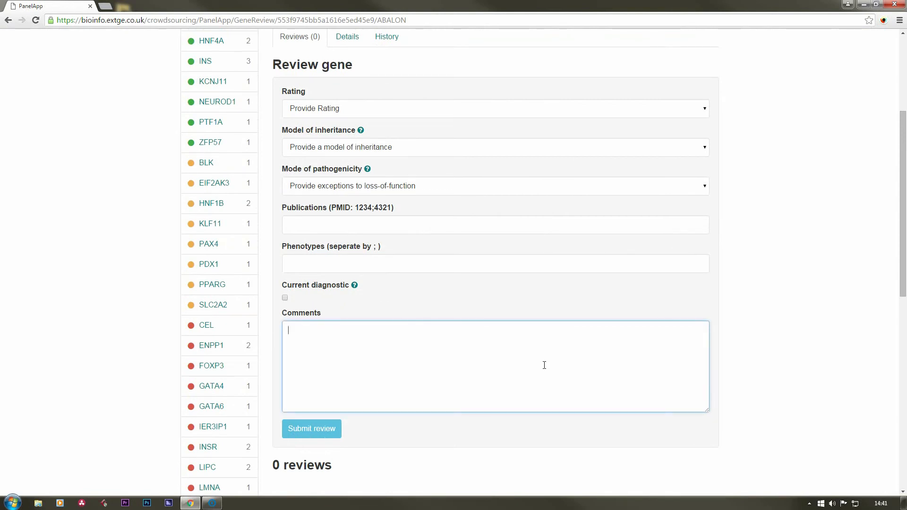
pyautogui.scroll(4, 638, 139)
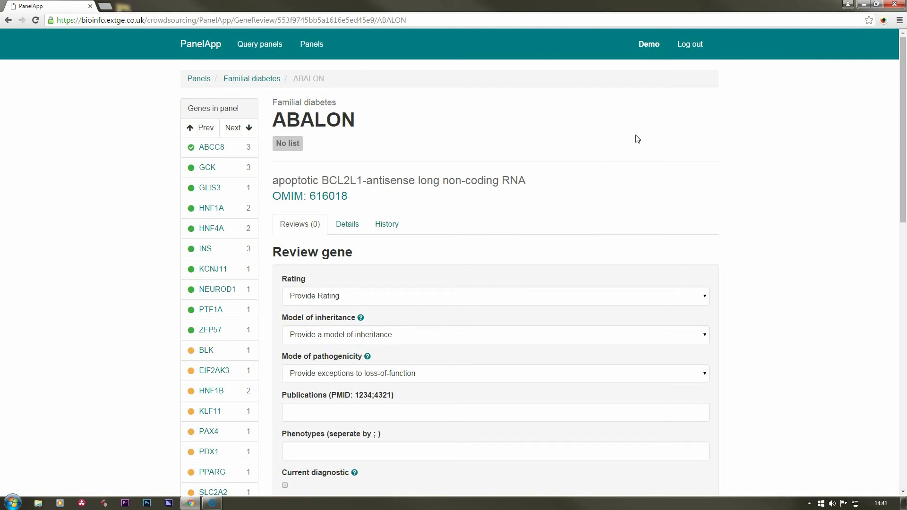
# Open the account's user information page and look over the evaluations submitted so far.
pyautogui.click(649, 46)
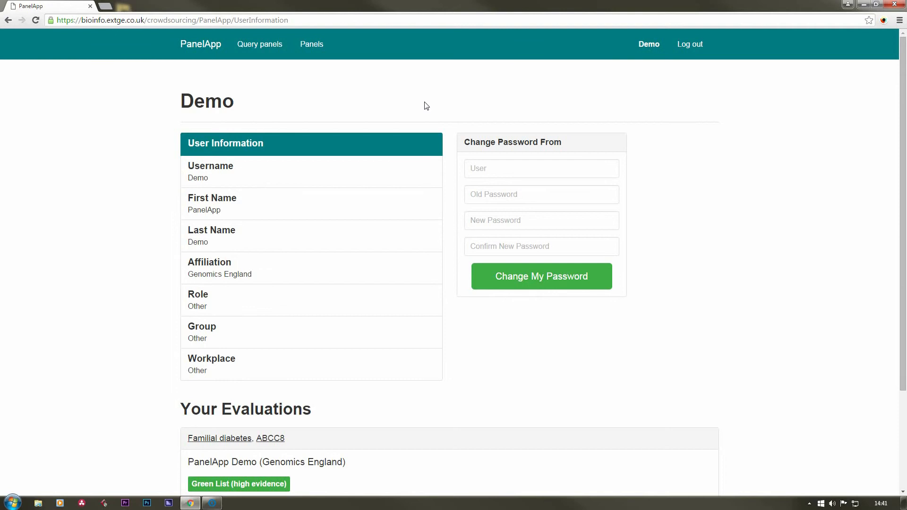
pyautogui.scroll(-2, 437, 129)
pyautogui.scroll(-1, 436, 129)
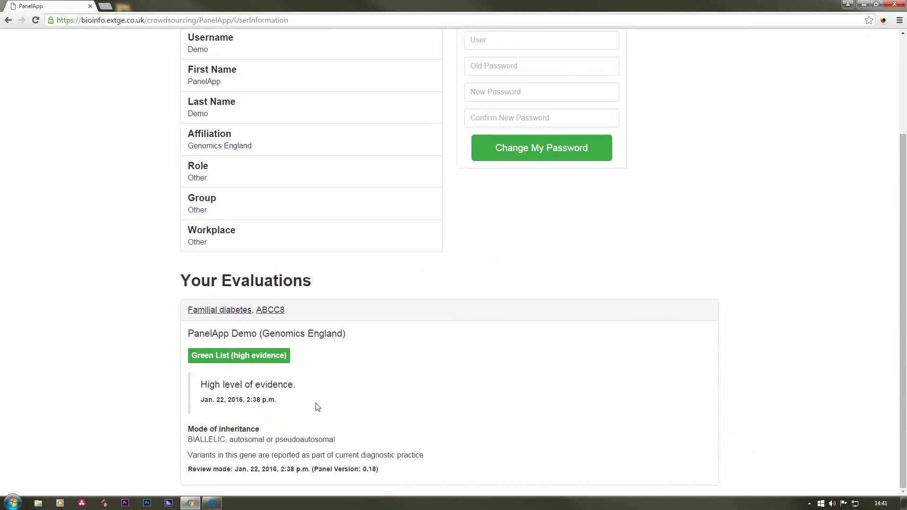
# Reopen the ABCC8 review from the submitted evaluations, change its rating to Red List (low evidence) and resubmit it.
pyautogui.click(269, 311)
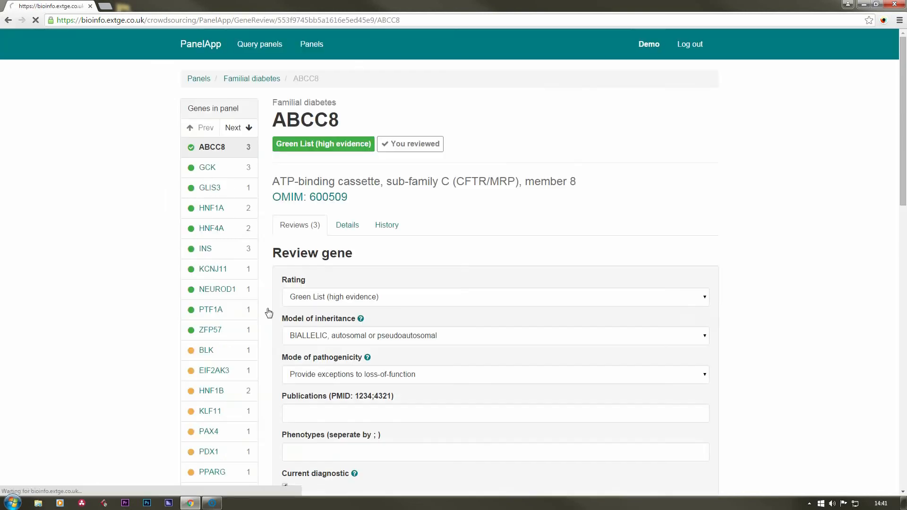
pyautogui.scroll(-2, 452, 220)
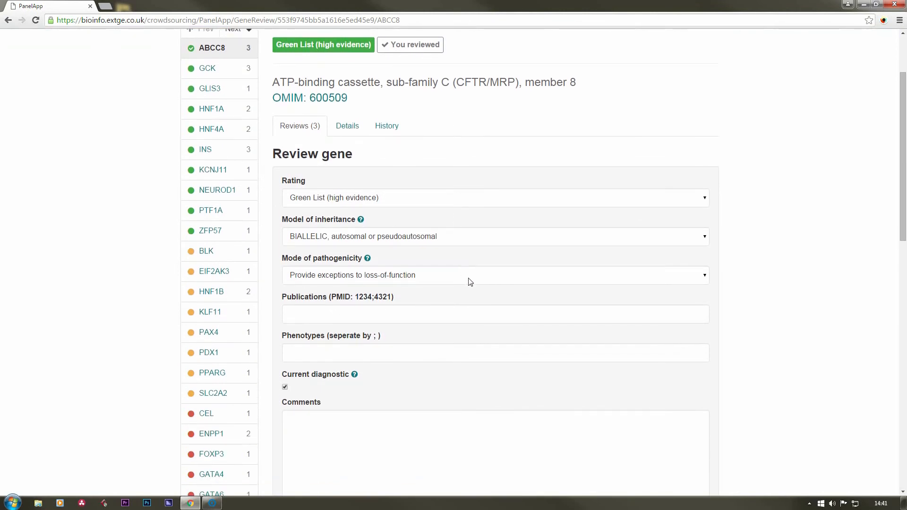
pyautogui.click(450, 197)
pyautogui.click(447, 233)
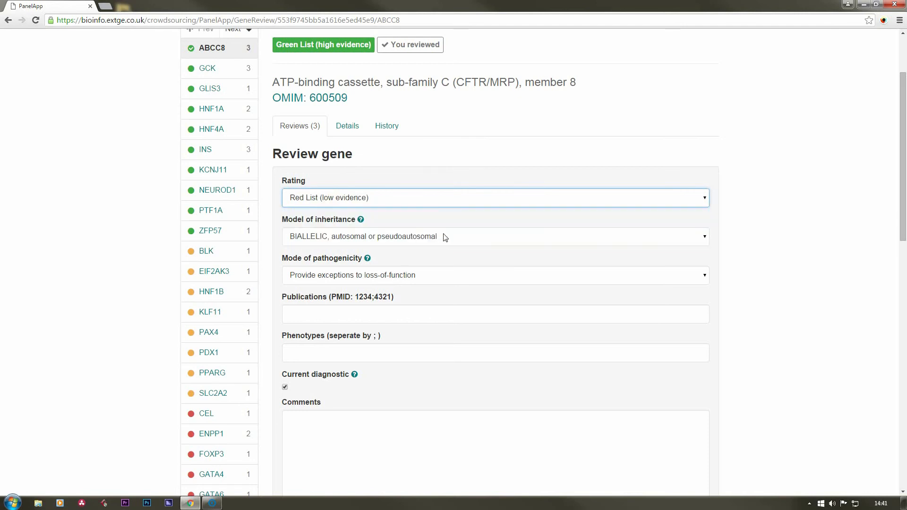
pyautogui.scroll(-5, 512, 235)
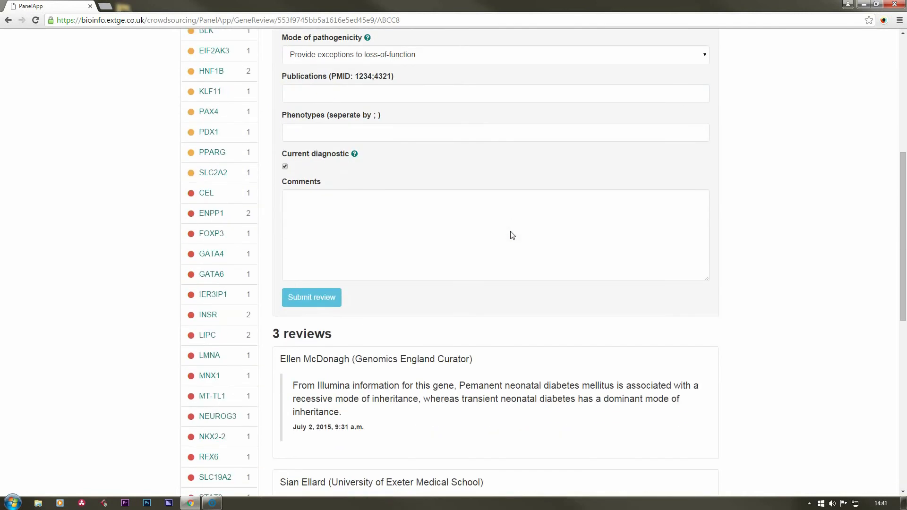
pyautogui.click(301, 287)
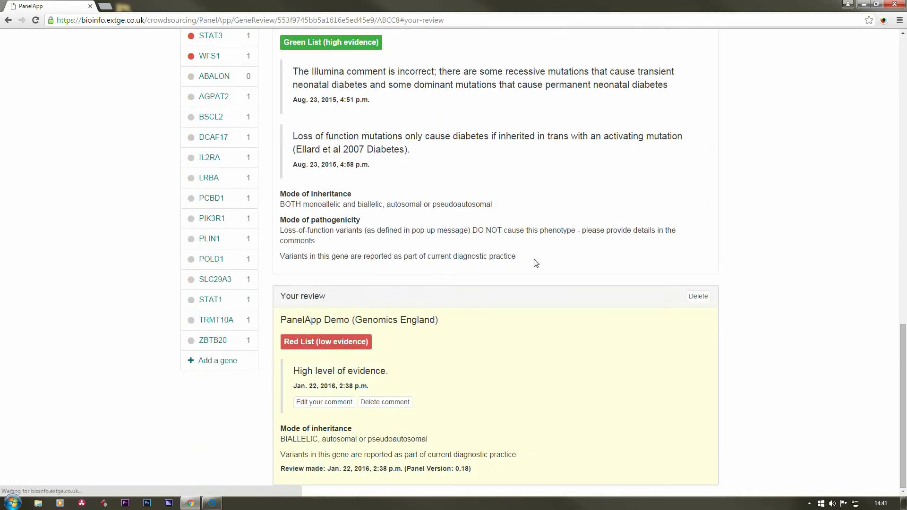